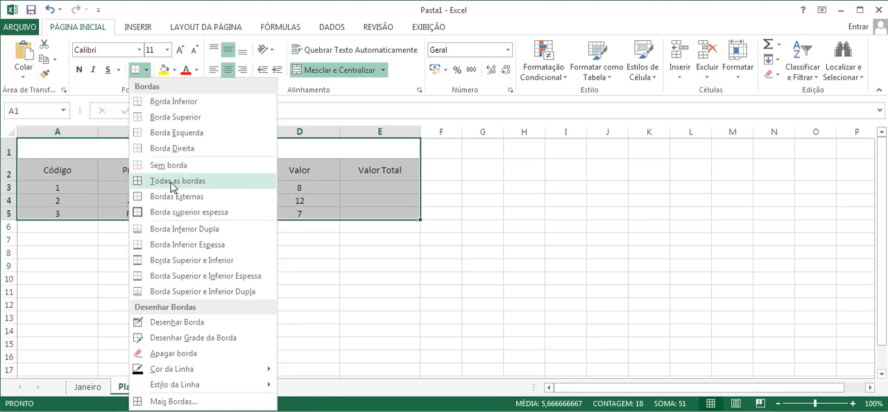
Apply all borders to the stock table A1:E5 and check the additional border options
left_click(172, 181)
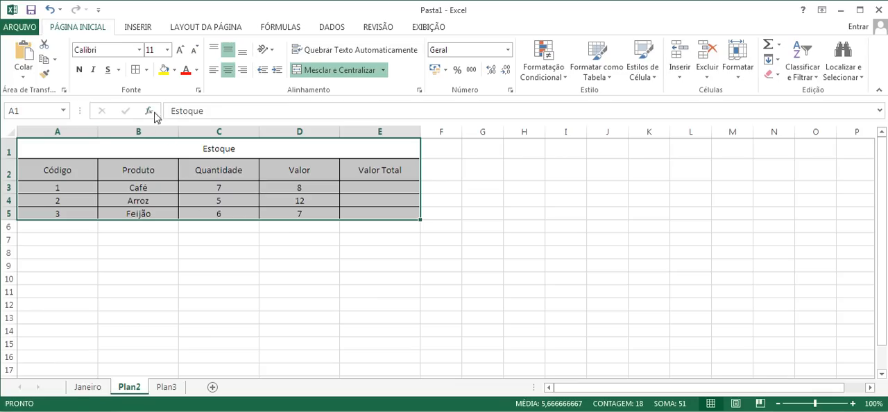
left_click(147, 70)
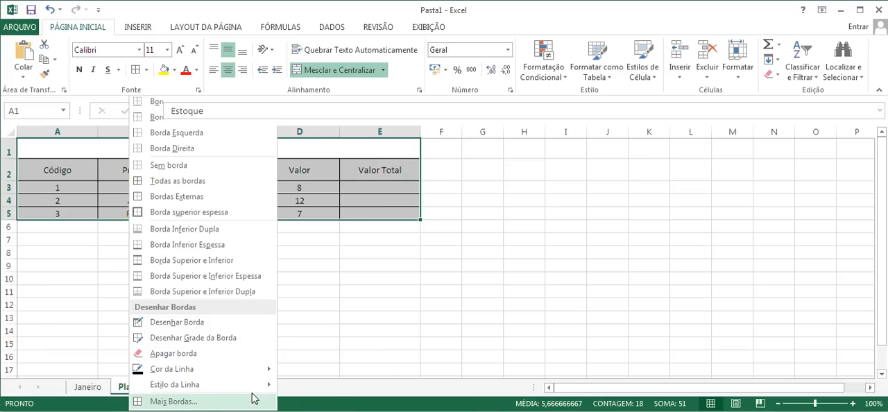
left_click(172, 402)
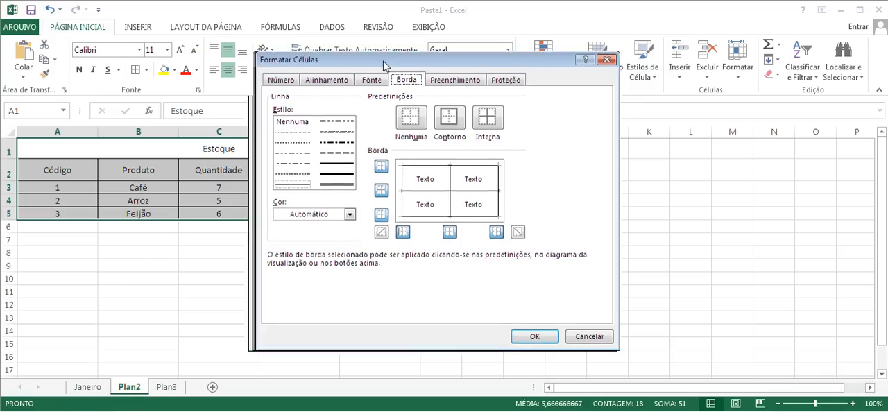
left_click_drag(383, 61, 406, 57)
left_click(622, 57)
Format the borders of A1:E5 with a thick dashed dark blue line on both the outline and the inside
right_click(246, 179)
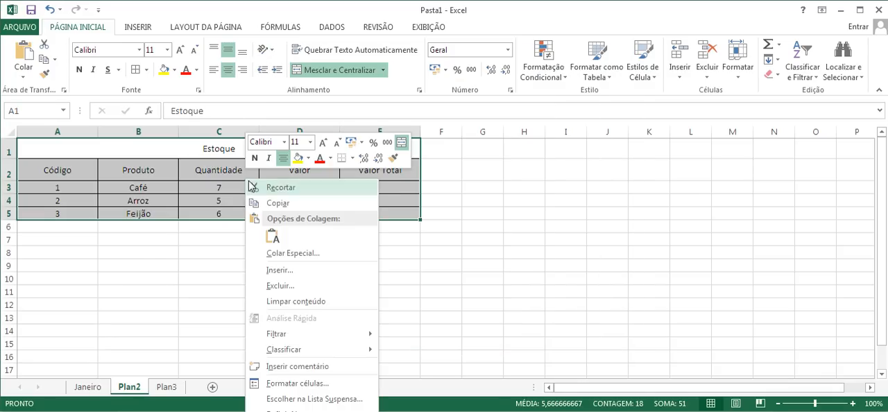
left_click(294, 381)
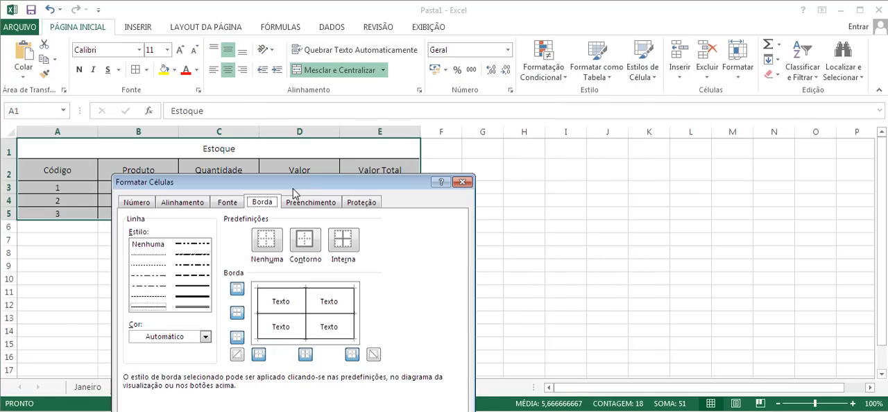
left_click_drag(292, 187, 446, 61)
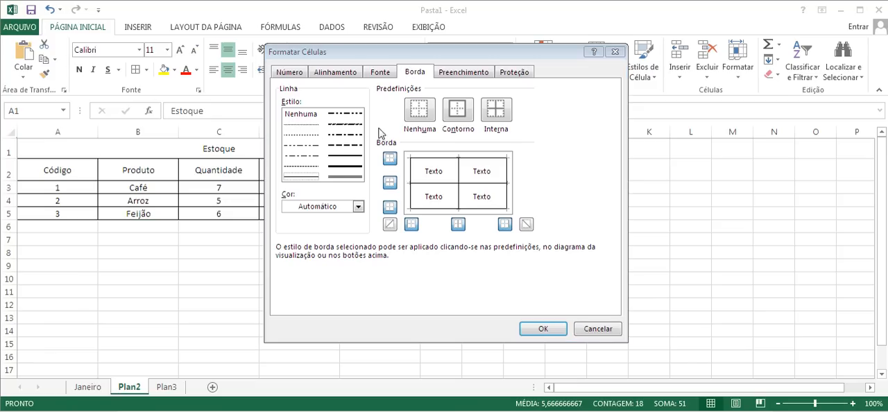
left_click(357, 206)
left_click(332, 294)
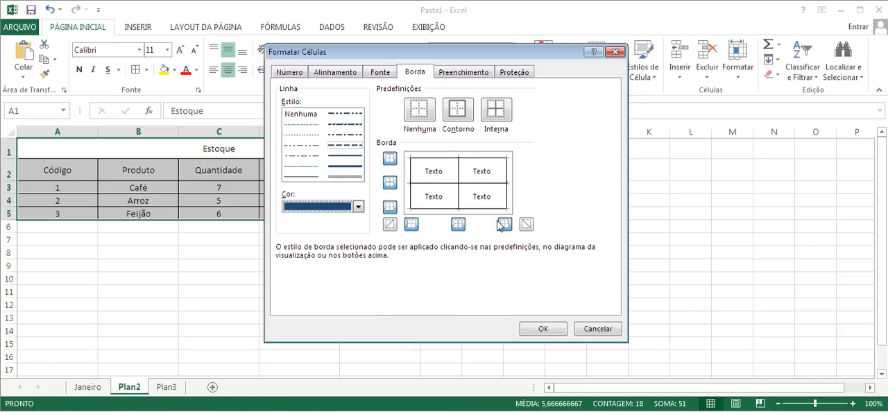
left_click(455, 122)
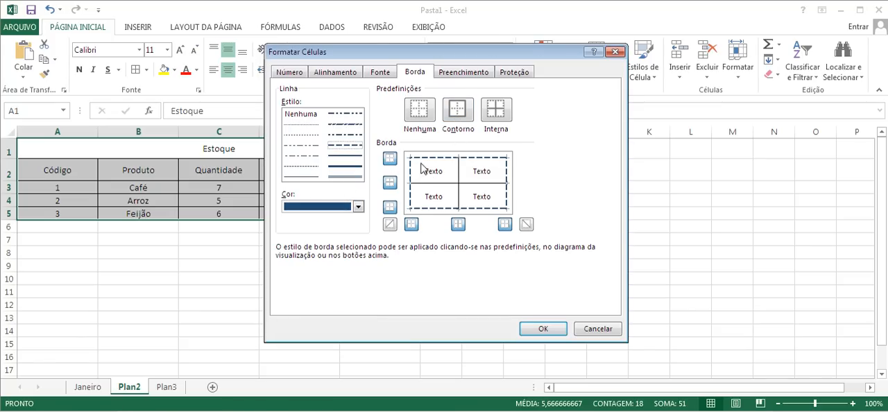
left_click(496, 108)
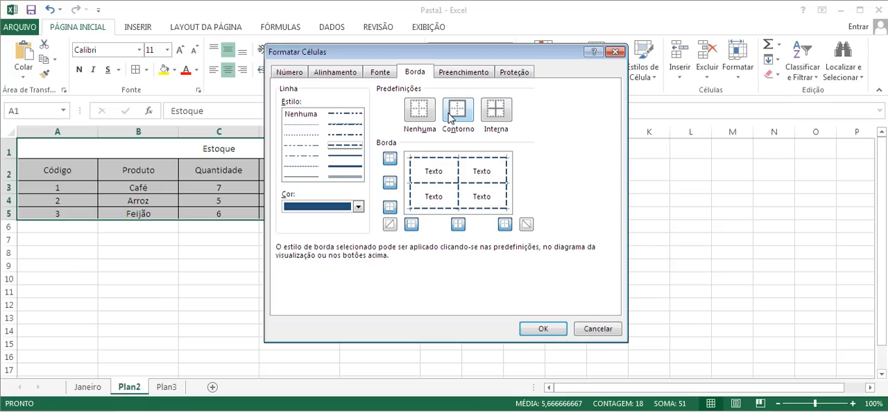
left_click(544, 329)
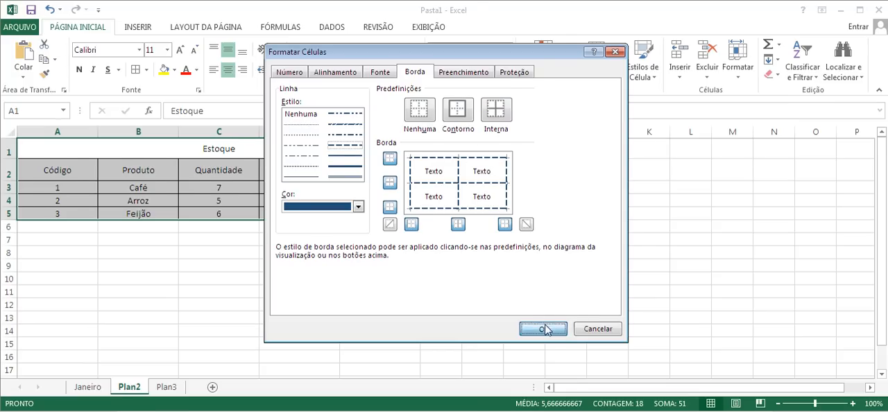
left_click(271, 253)
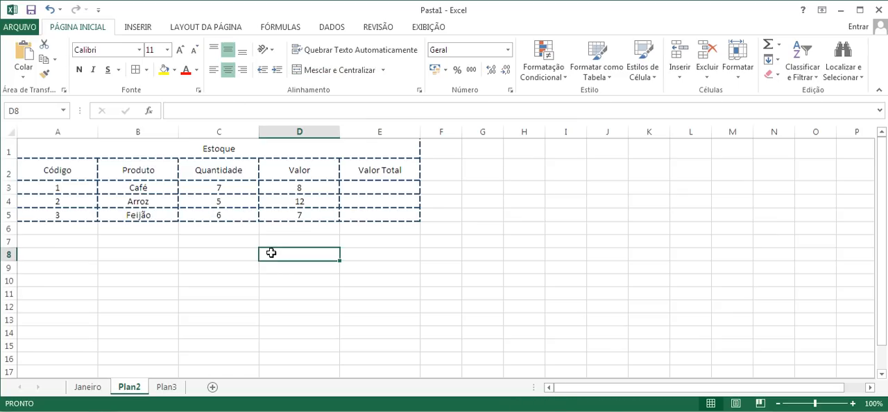
Format the Estoque title in A1 as 16-point bold white text on a black fill
left_click(214, 154)
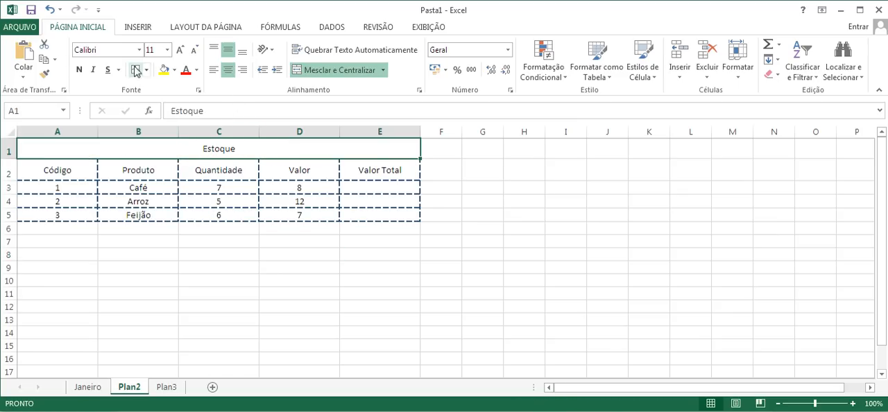
left_click(181, 51)
left_click(181, 51)
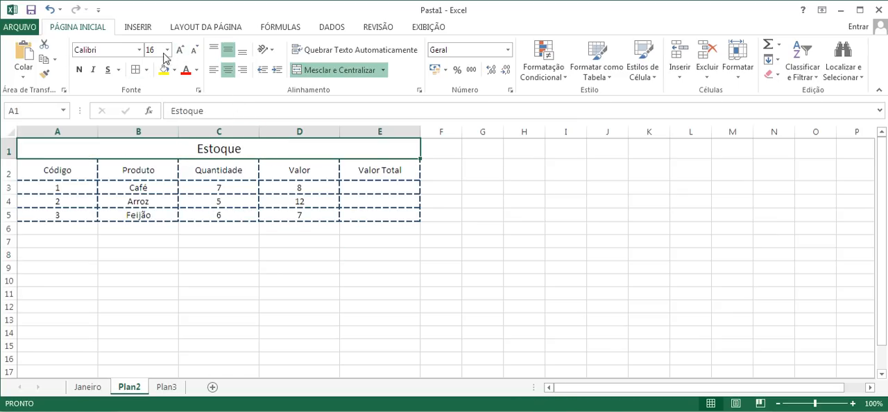
left_click(79, 70)
left_click(176, 70)
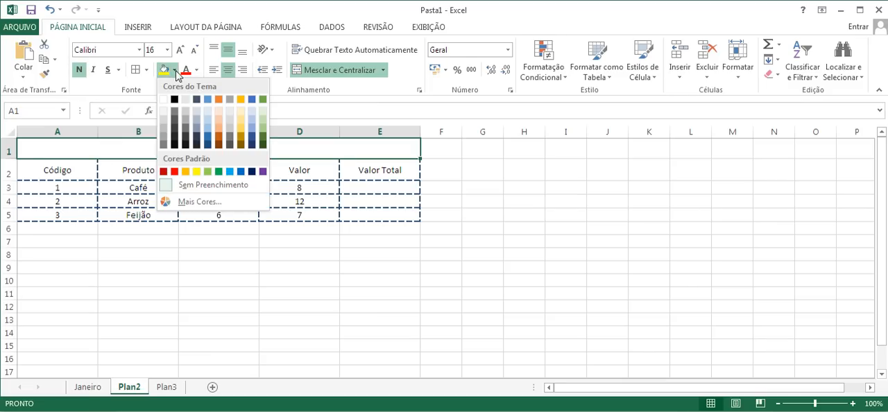
left_click(175, 101)
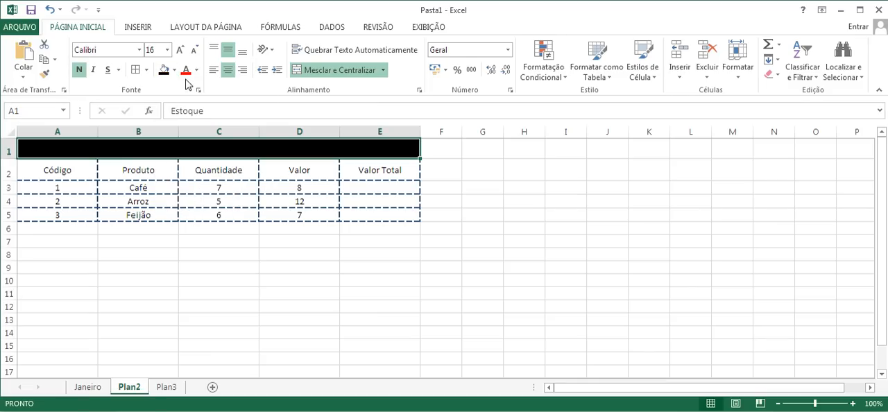
left_click(197, 70)
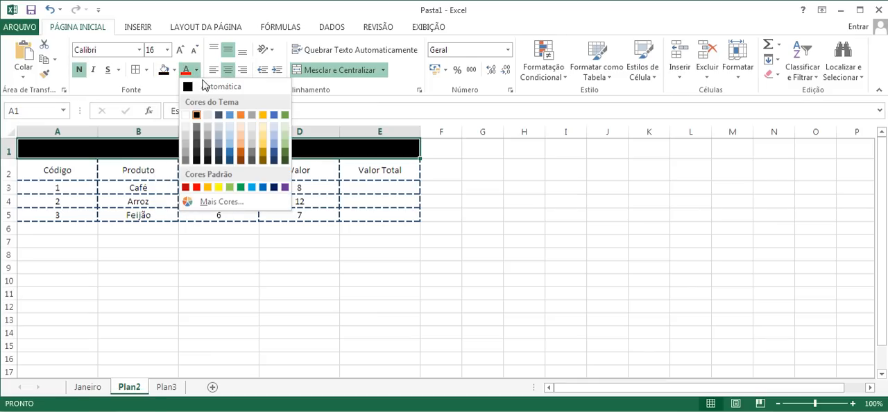
left_click(185, 115)
Make the header row A2:E2 bold and fill it with a medium-light theme blue
left_click_drag(62, 173, 374, 169)
left_click_drag(73, 168, 373, 165)
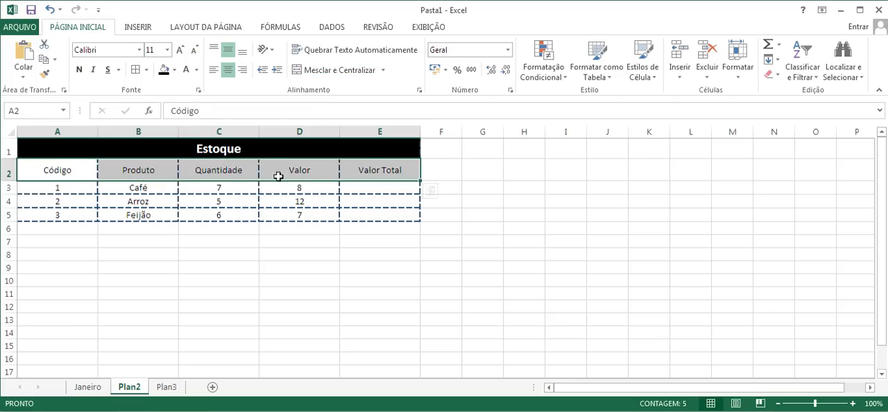
left_click(78, 69)
left_click(174, 70)
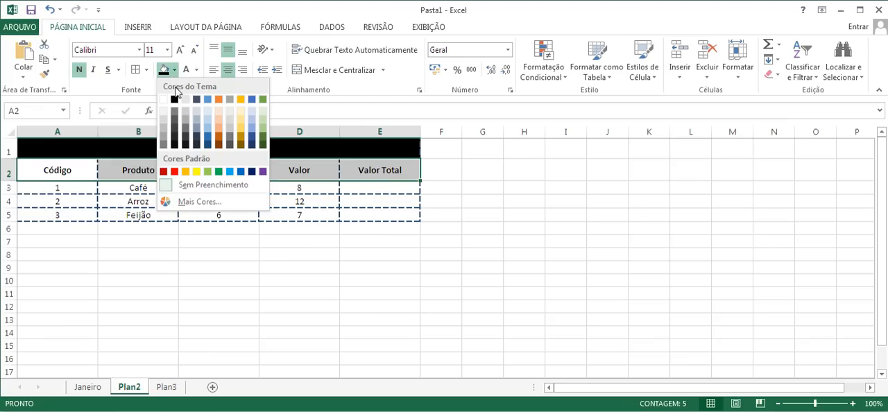
left_click(208, 129)
Fill the product rows A3:E5 with the lightest theme blue
left_click_drag(69, 192, 381, 220)
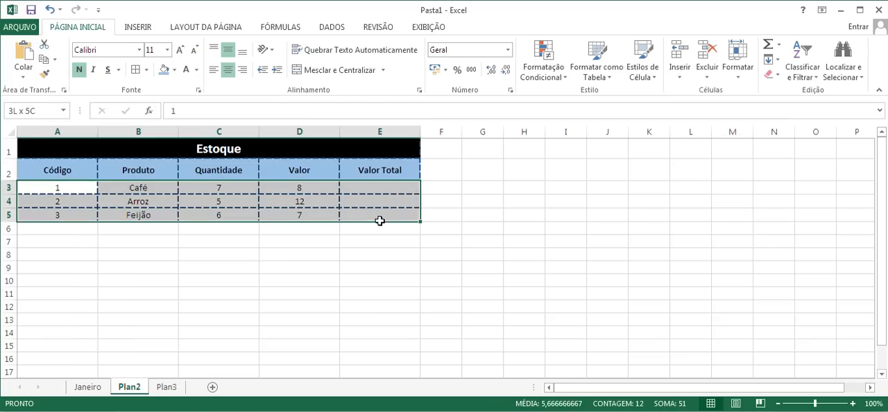
left_click(174, 70)
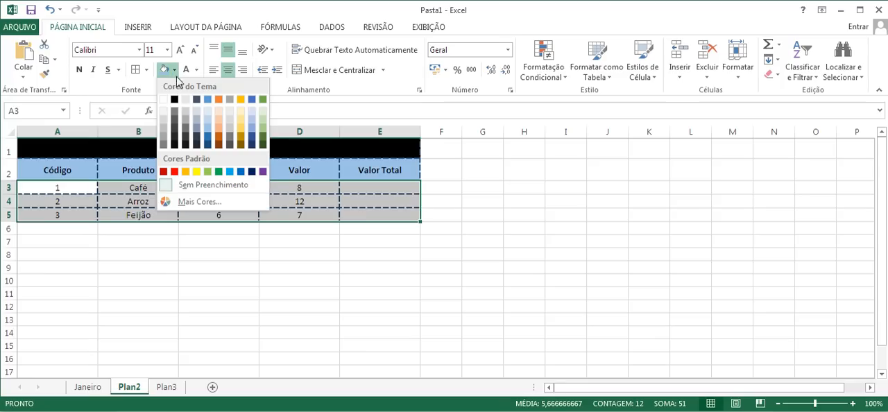
left_click(208, 112)
left_click(228, 256)
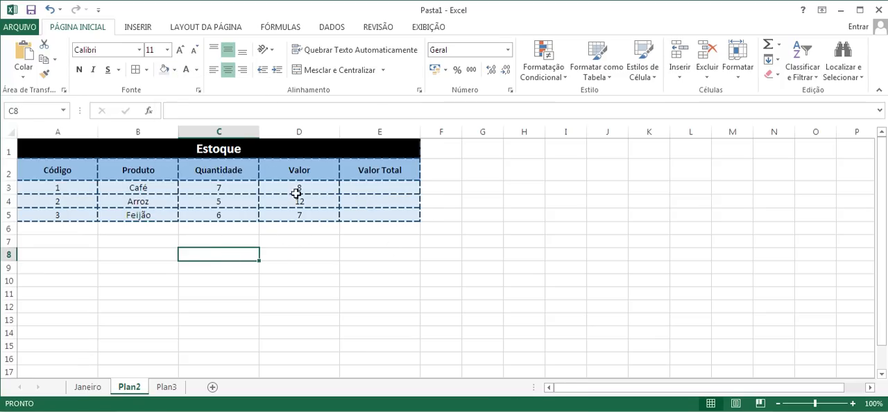
Apply the R$ Português (Brasil) accounting format to the Valor amounts in D3:D5
left_click_drag(296, 187, 300, 215)
left_click_drag(307, 188, 306, 216)
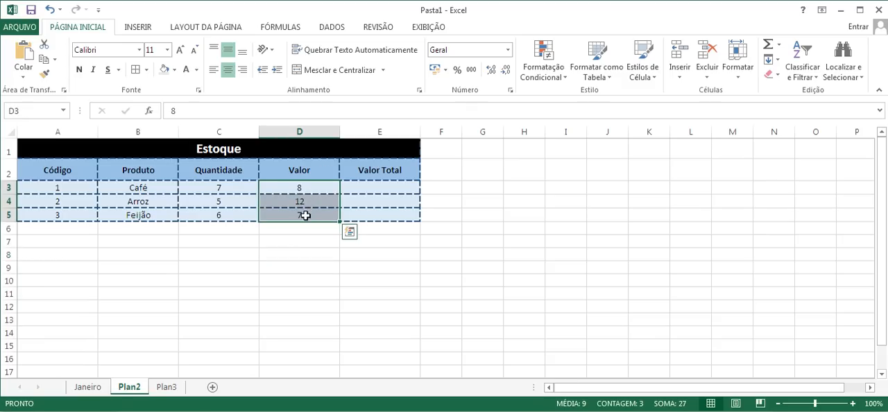
left_click(446, 71)
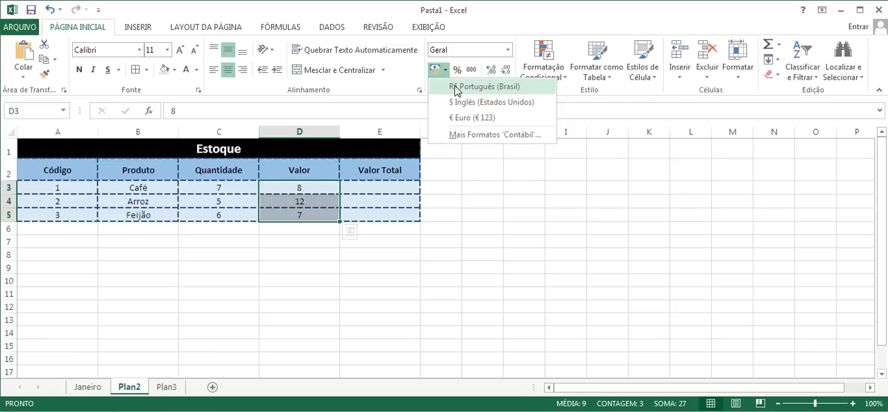
left_click(458, 87)
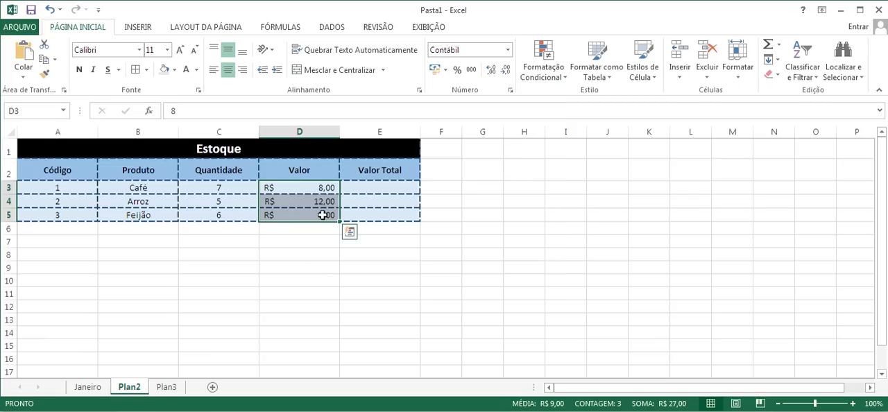
left_click(286, 191)
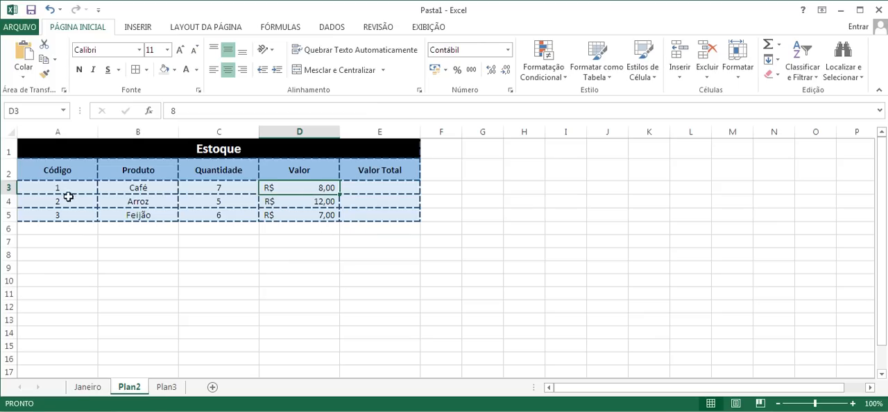
Try entering codes with leading zeros in A8 and A9, and clear both test cells
left_click(54, 253)
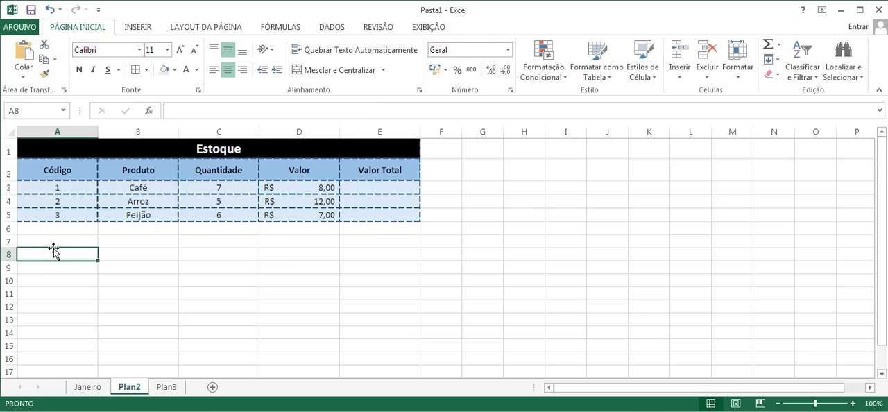
type("1")
key("Return")
type("002")
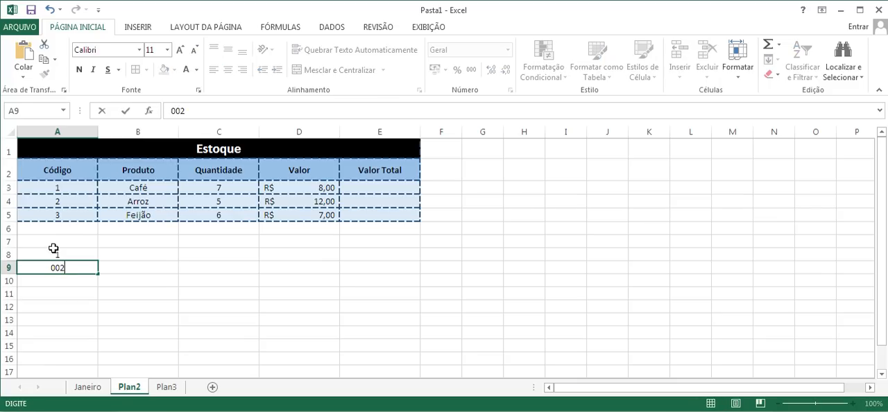
key("Return")
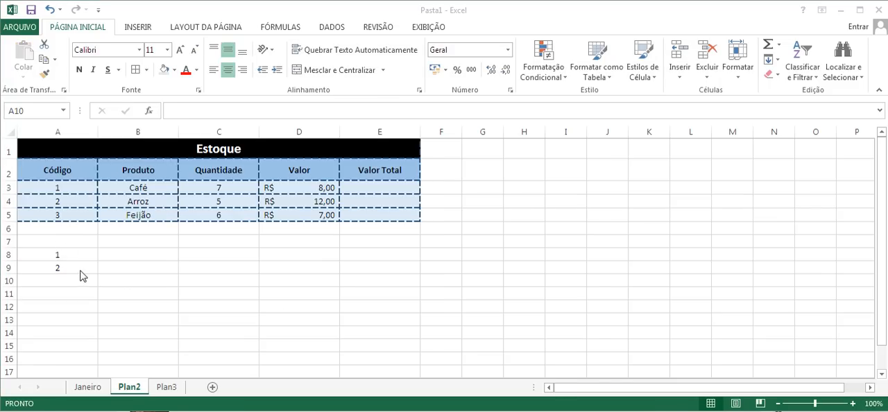
left_click_drag(66, 254, 65, 266)
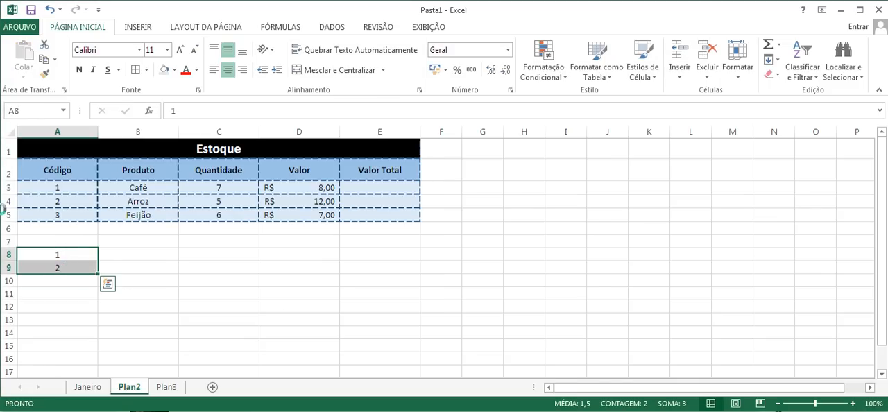
Apply the custom number format 000 to the product codes in A3:A5
left_click_drag(58, 190, 54, 220)
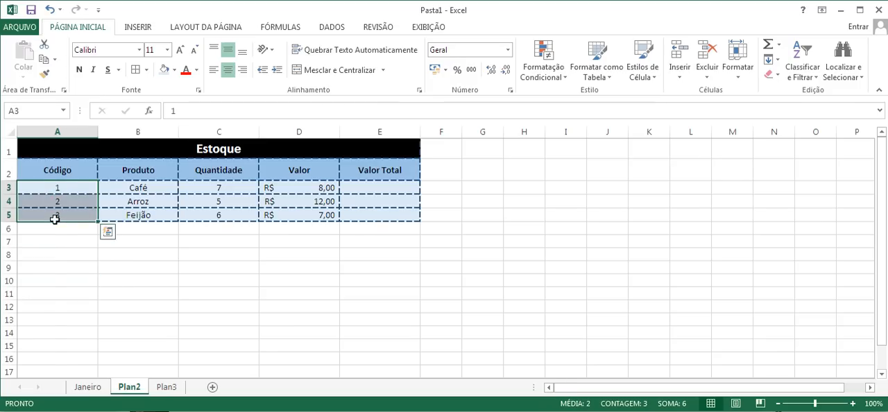
right_click(55, 219)
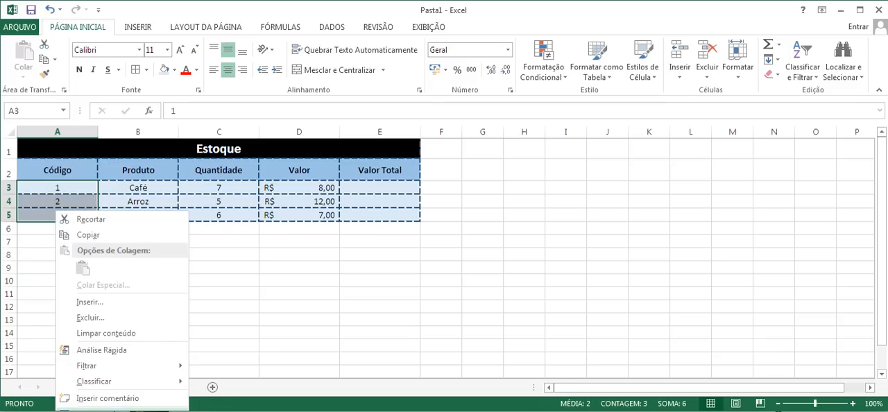
key("ctrl+1")
left_click_drag(223, 182, 462, 79)
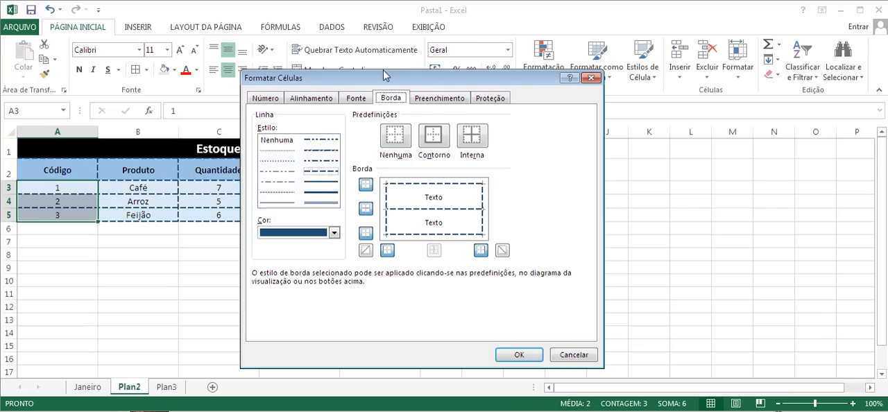
left_click_drag(387, 77, 393, 135)
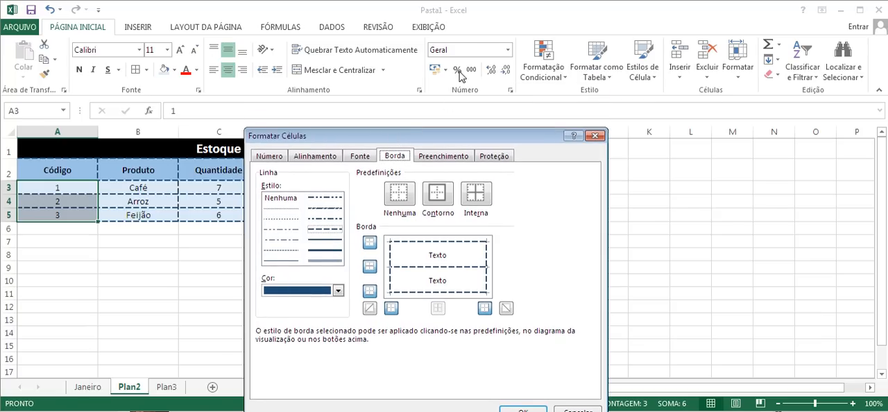
left_click(278, 157)
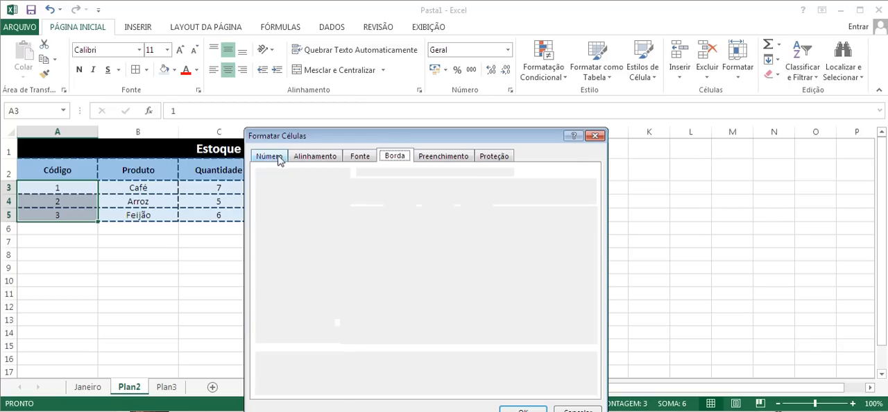
left_click_drag(307, 139, 430, 73)
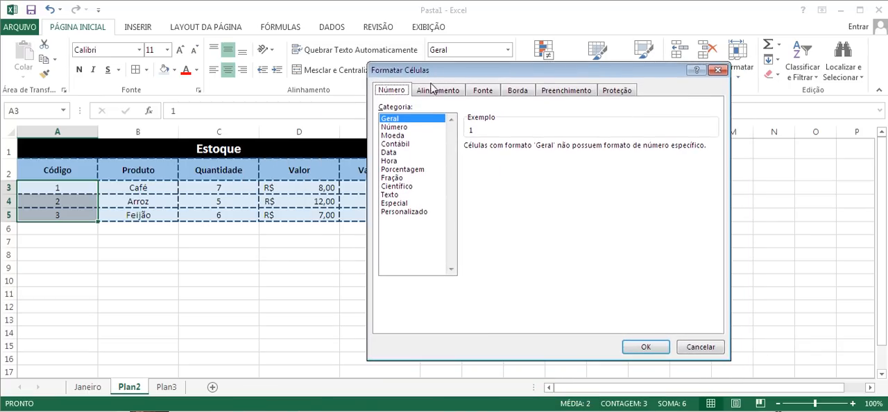
left_click(406, 213)
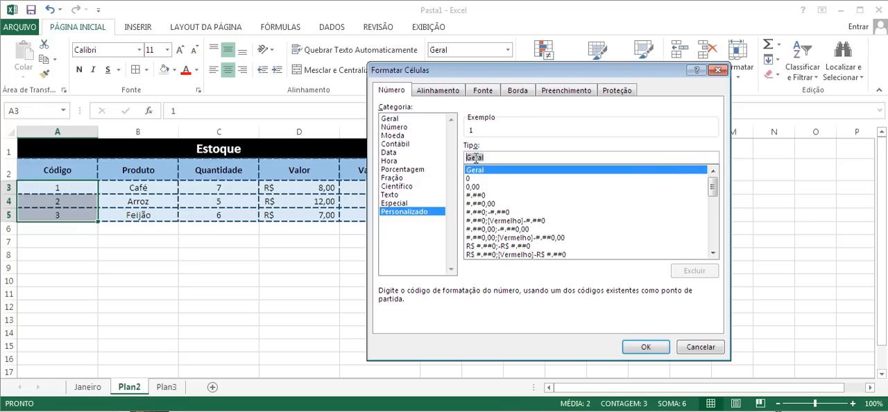
type("000")
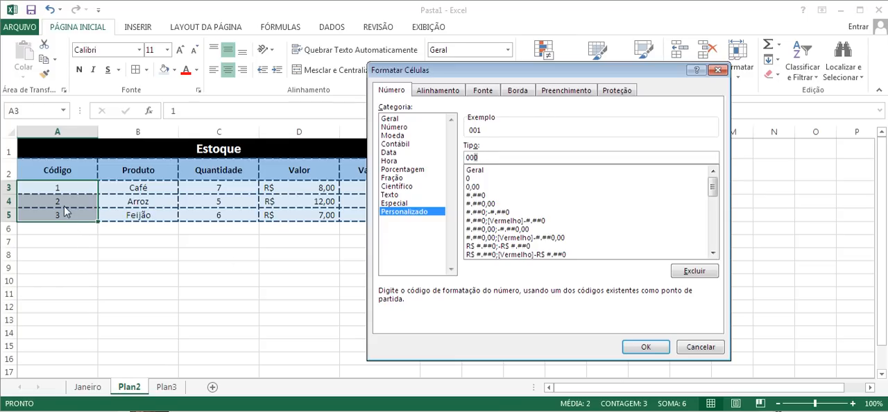
left_click(649, 349)
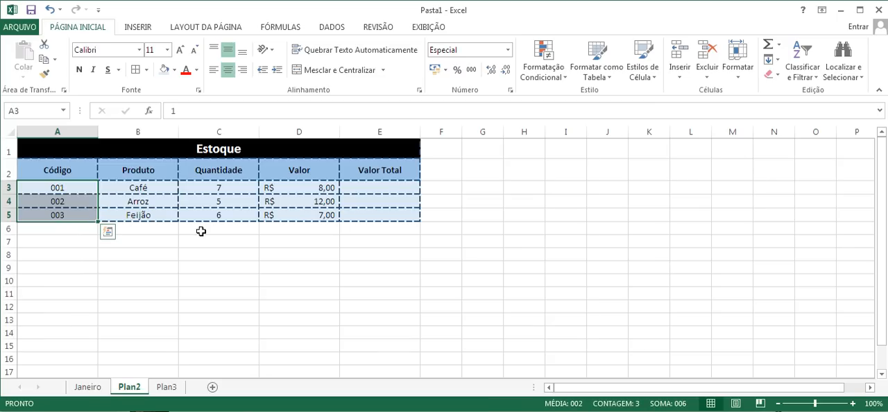
Angle the header text in A2:E2 clockwise and increase row 2's height to fit it
left_click_drag(58, 168, 383, 166)
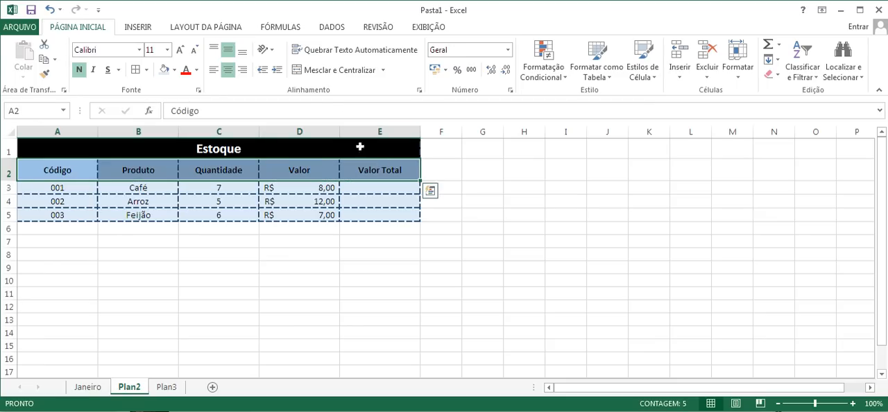
left_click(269, 57)
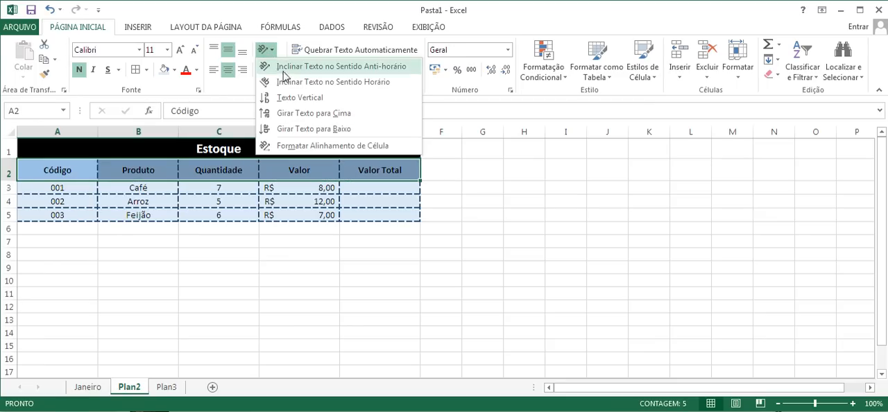
left_click(291, 83)
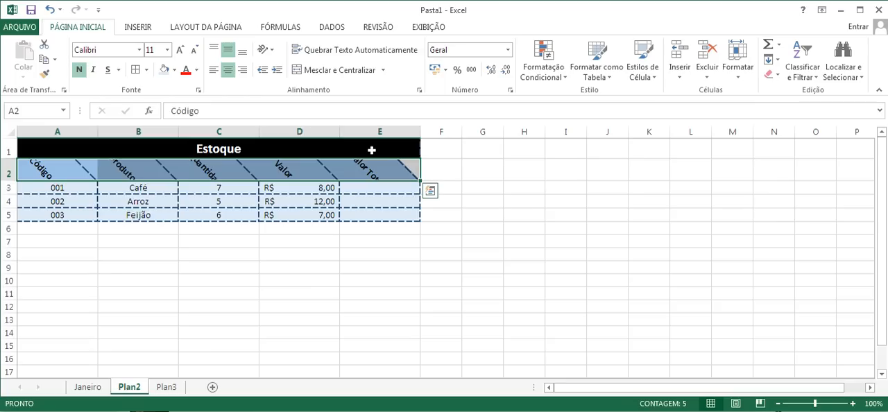
left_click_drag(14, 182, 10, 197)
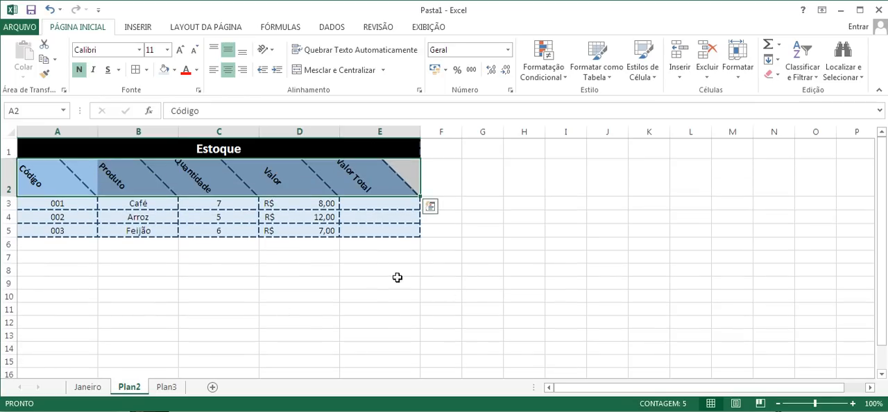
Try the vertical text orientation on a sample first name in B9, and clear the cell's content
left_click(129, 283)
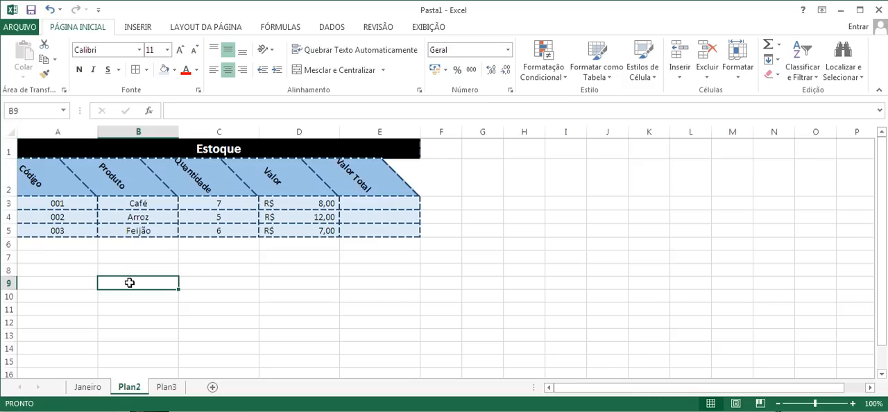
type("Hugo")
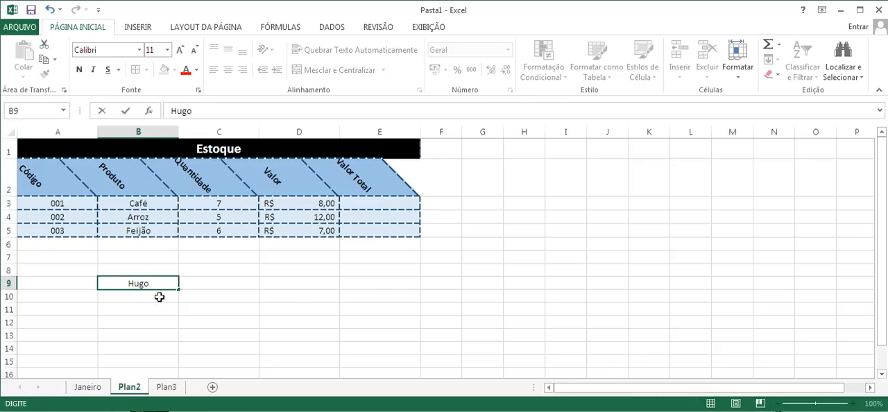
key("Return")
left_click(169, 280)
left_click(263, 50)
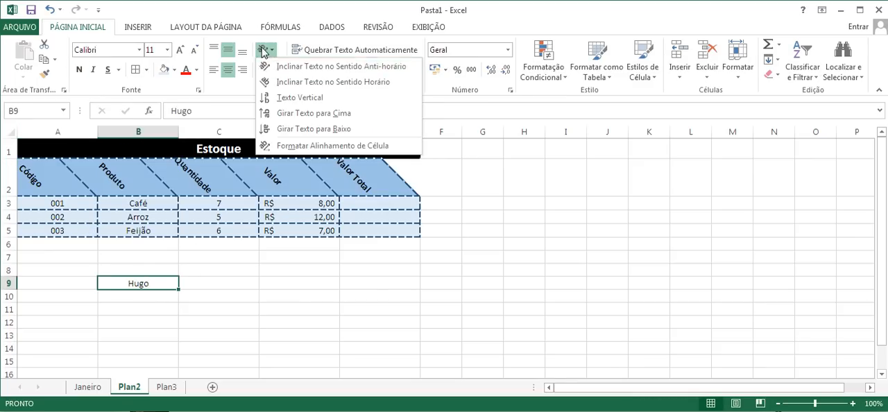
left_click(288, 97)
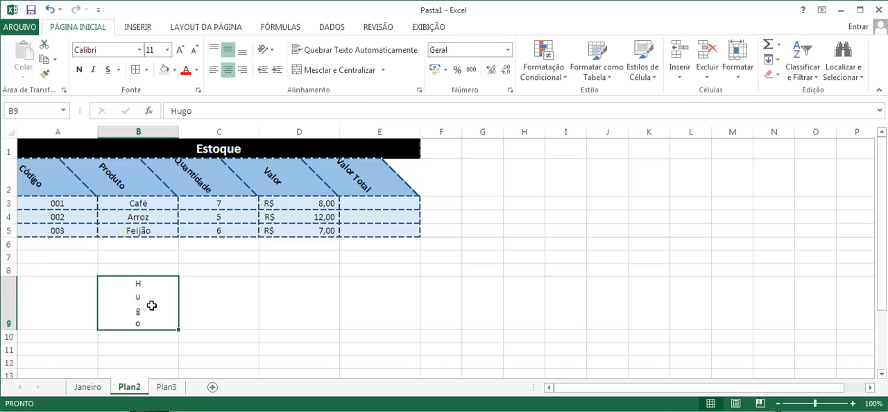
key("Delete")
Remove the clockwise angle from the header text in A2:E2 and reduce row 2's height
left_click(59, 186)
left_click_drag(60, 186, 354, 175)
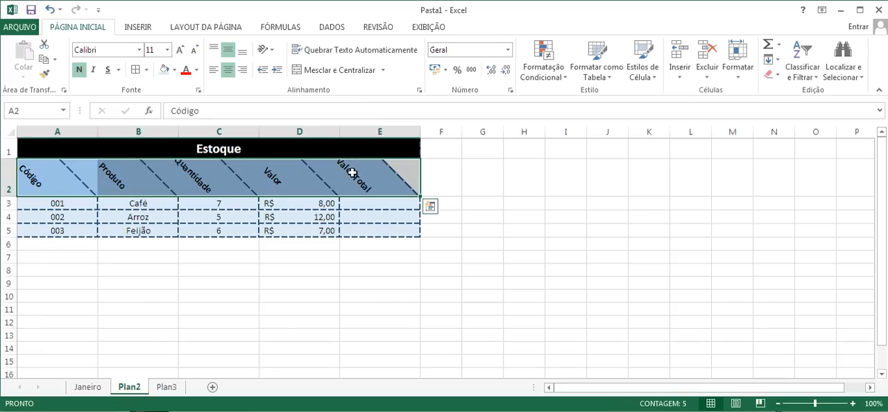
left_click(265, 49)
left_click(264, 81)
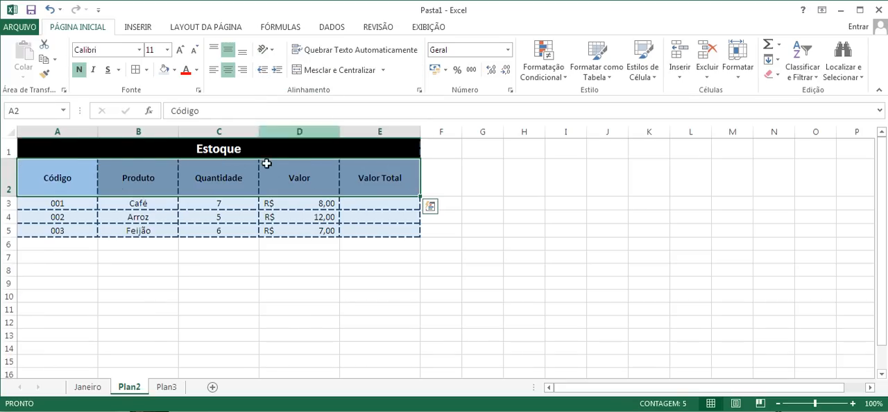
left_click_drag(9, 196, 11, 182)
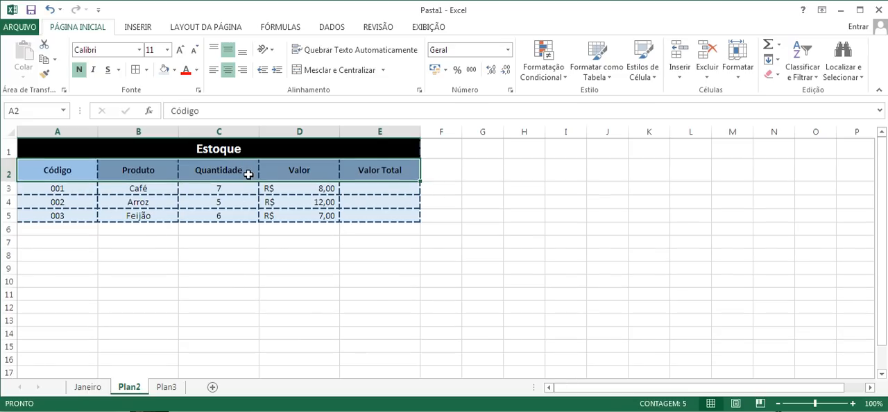
Change the table title in the merged cell A1 to "Quantidade em Estoque"
left_click(244, 149)
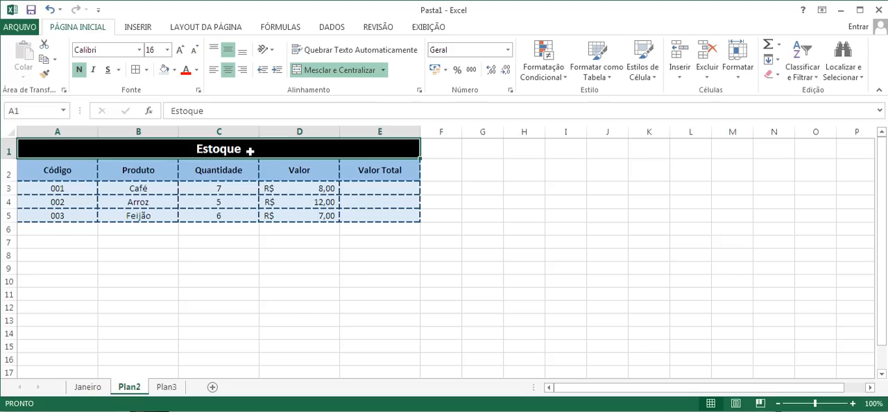
double_click(193, 148)
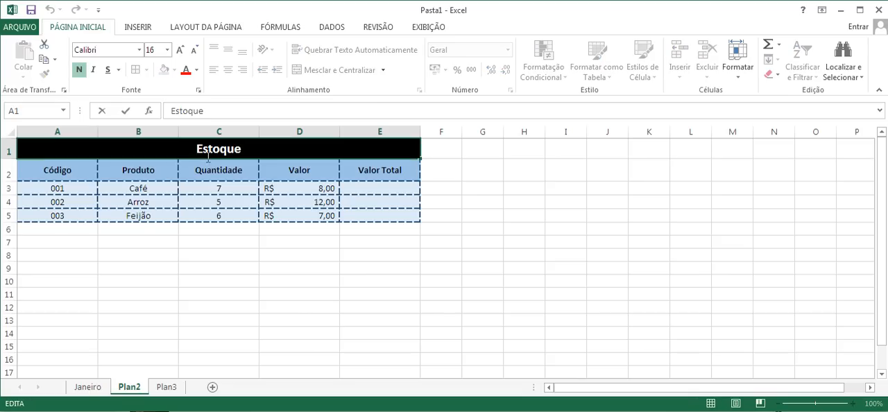
key("Escape")
left_click(228, 154)
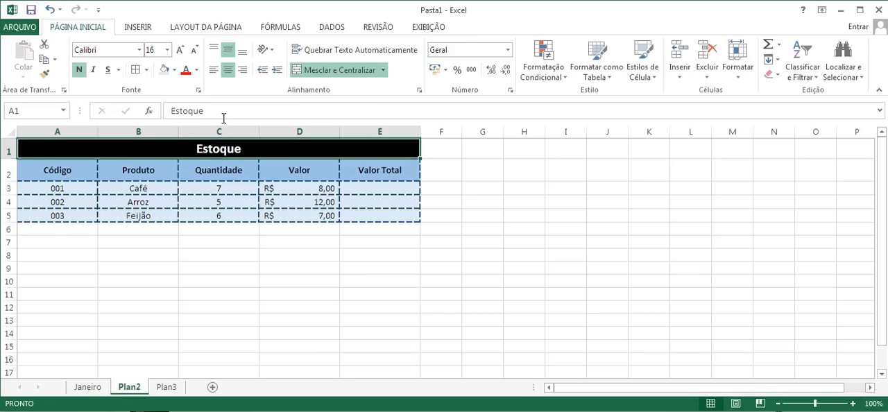
left_click(171, 111)
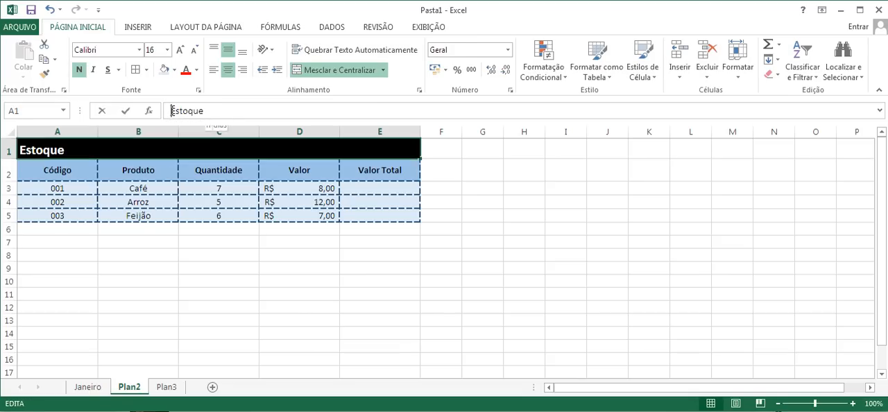
type("Quantidade em")
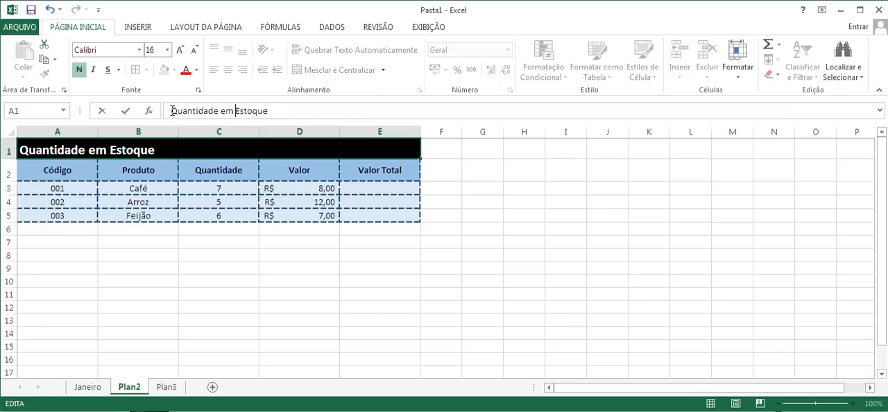
left_click(333, 217)
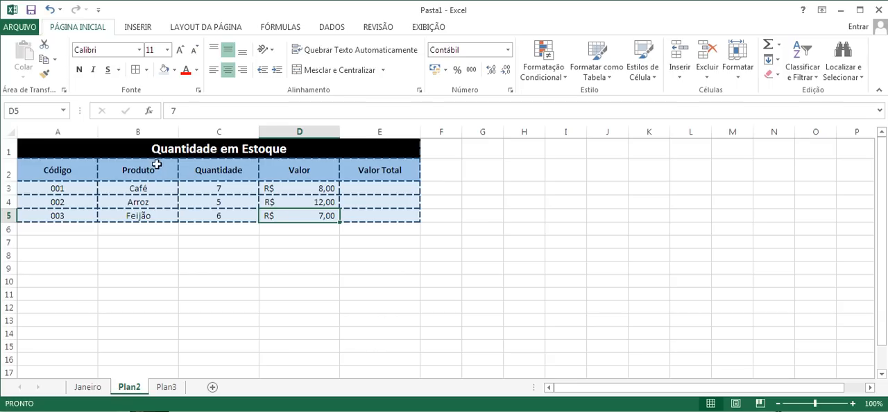
Wrap the title in A1 onto two lines with extra spaces before "em Estoque", and increase row 1's height to fit it
left_click(222, 149)
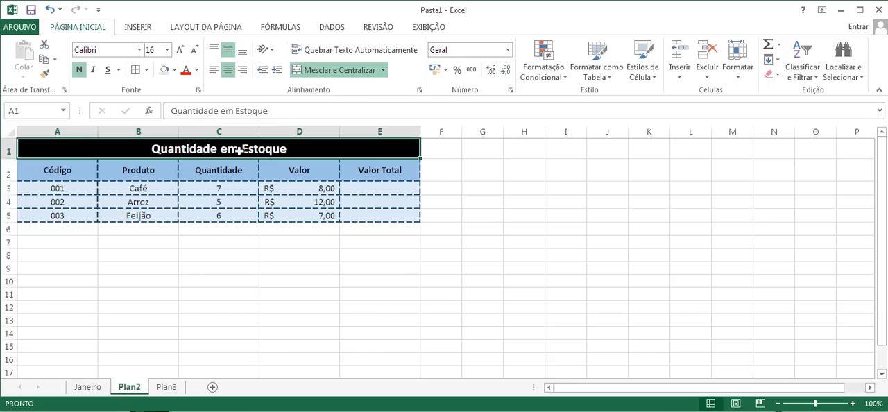
left_click(346, 52)
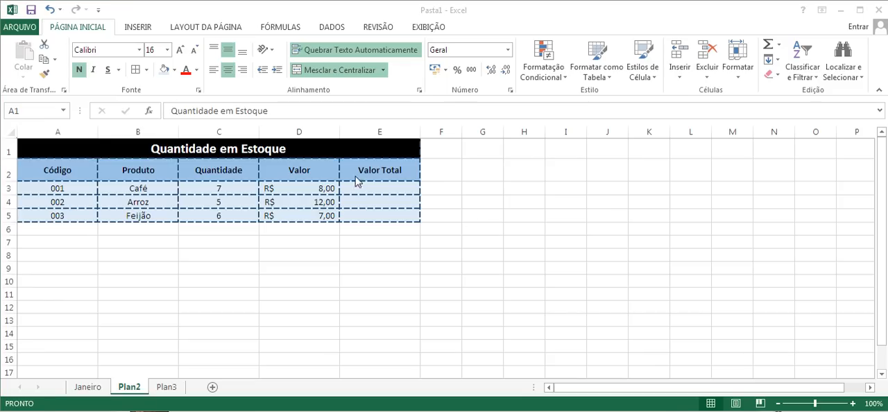
key("ctrl+z")
left_click(224, 111)
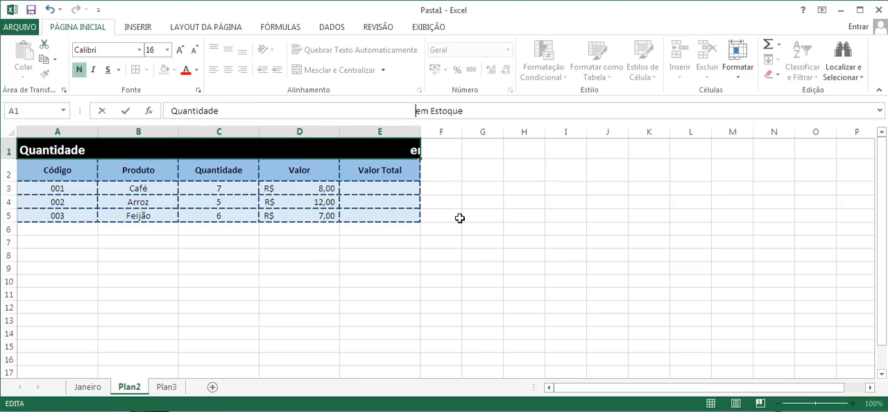
key("Return")
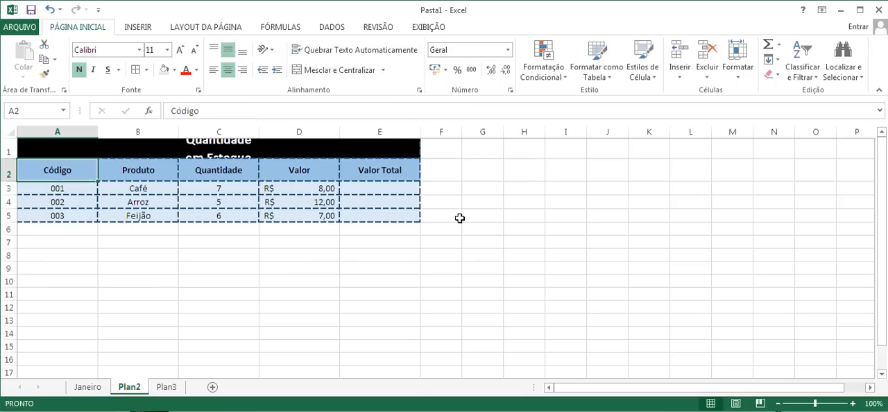
left_click_drag(13, 159, 13, 173)
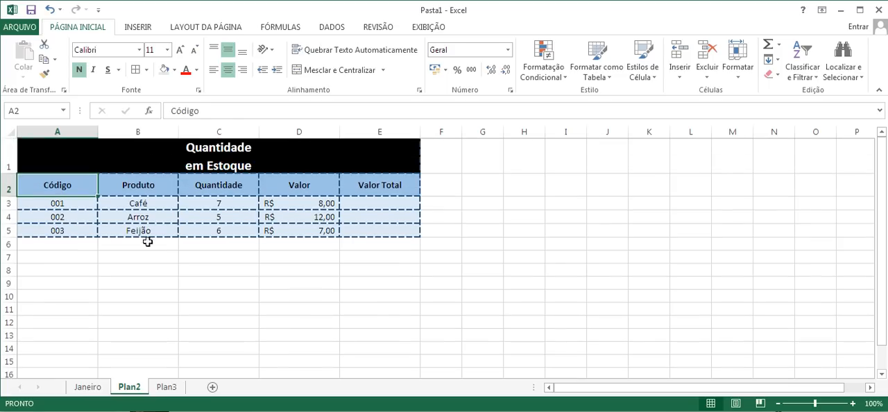
left_click(252, 154)
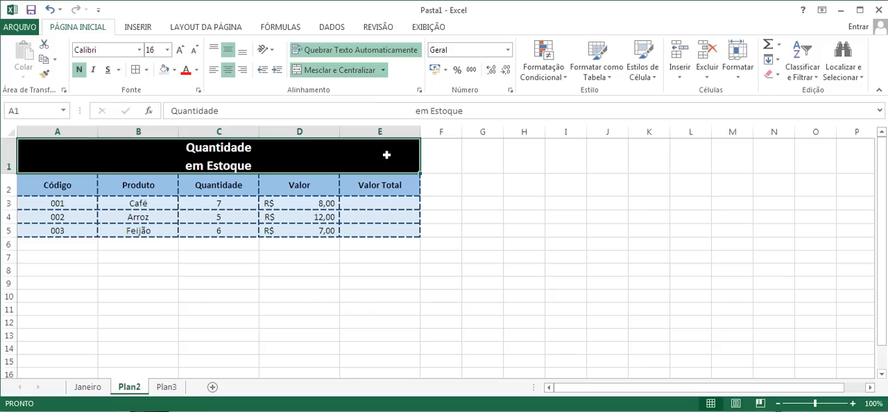
Change the column header in C2 to "Quantidade Vendida"
left_click(238, 188)
double_click(243, 189)
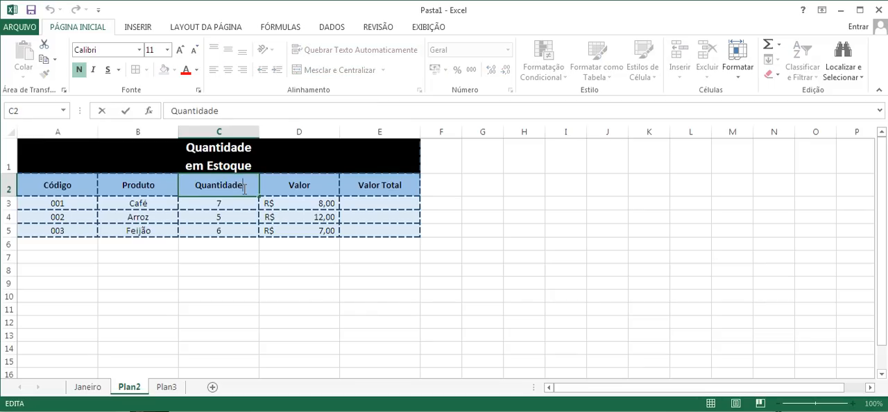
type("v")
key("BackSpace")
type("Vendida")
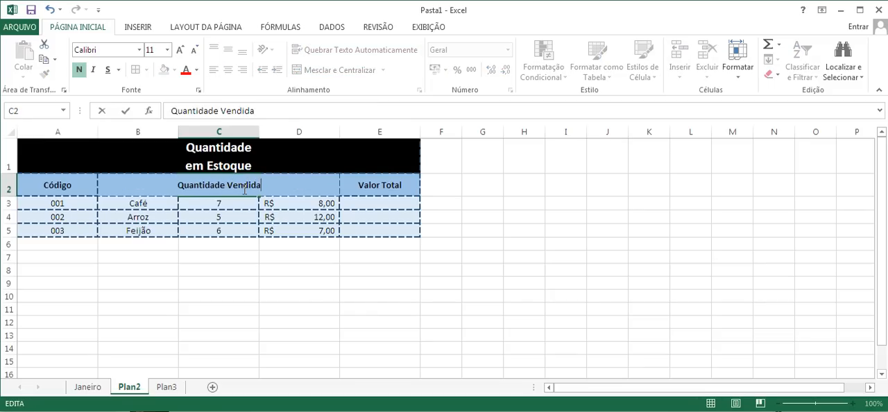
left_click(255, 268)
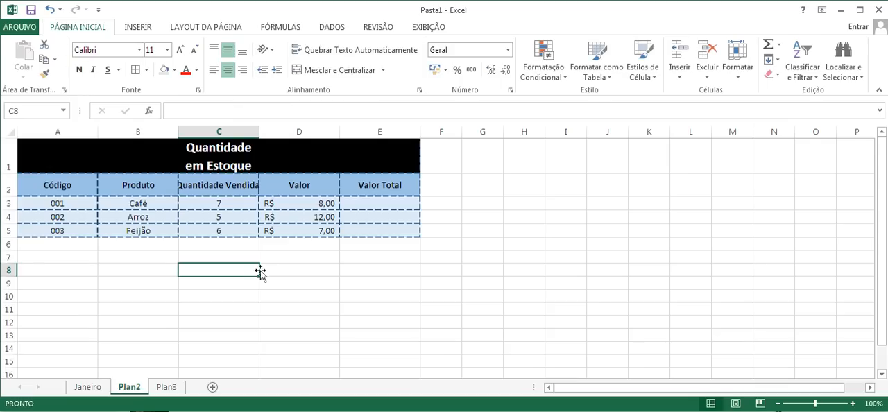
Turn on automatic text wrapping for the "Quantidade Vendida" header in C2 and the "Valor Total" header in E2
left_click(241, 184)
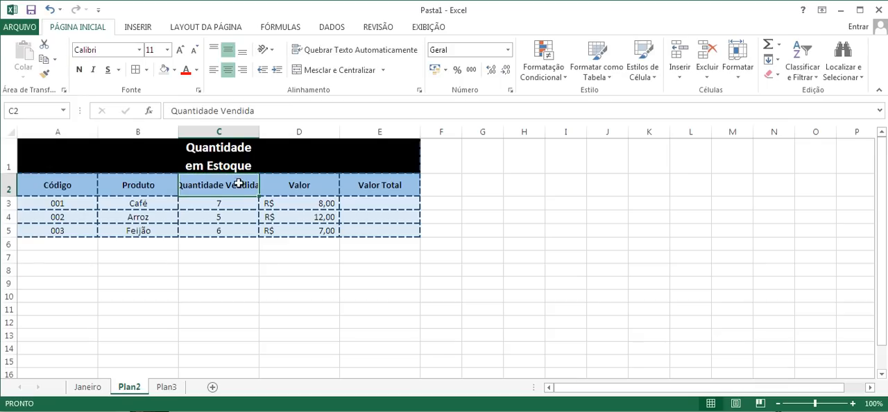
left_click(323, 50)
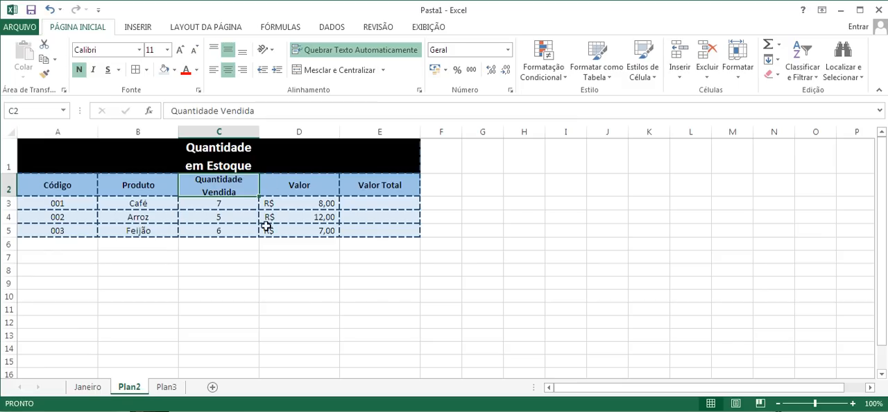
left_click(381, 185)
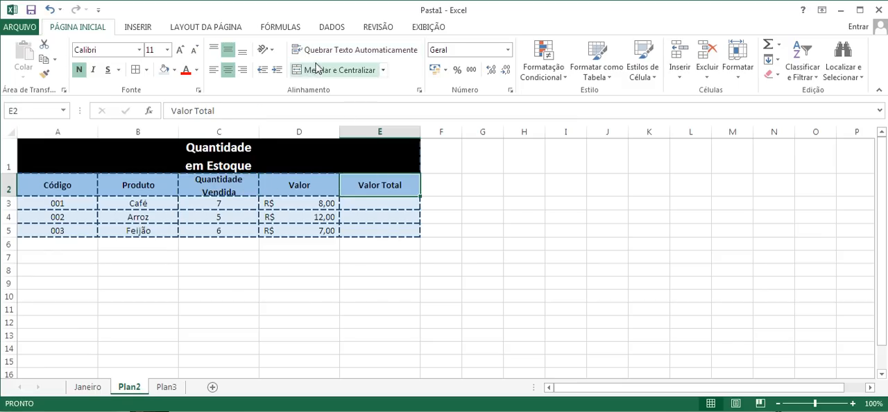
left_click(338, 51)
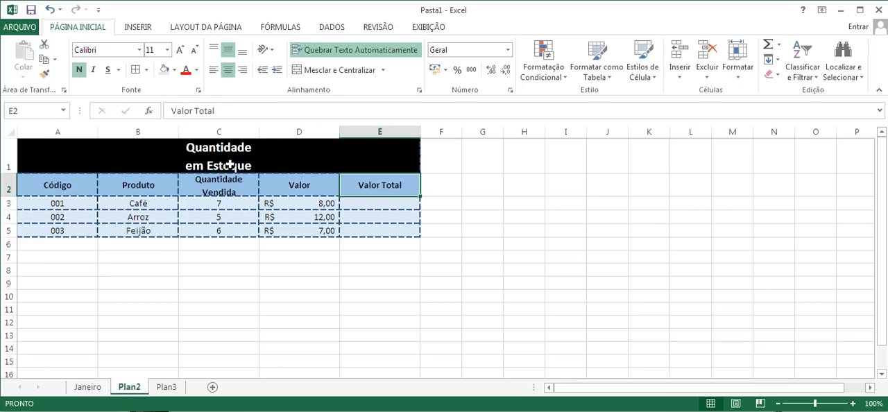
Try splitting the E2 header onto two lines with extra spaces before "Total", and undo that edit
left_click(193, 111)
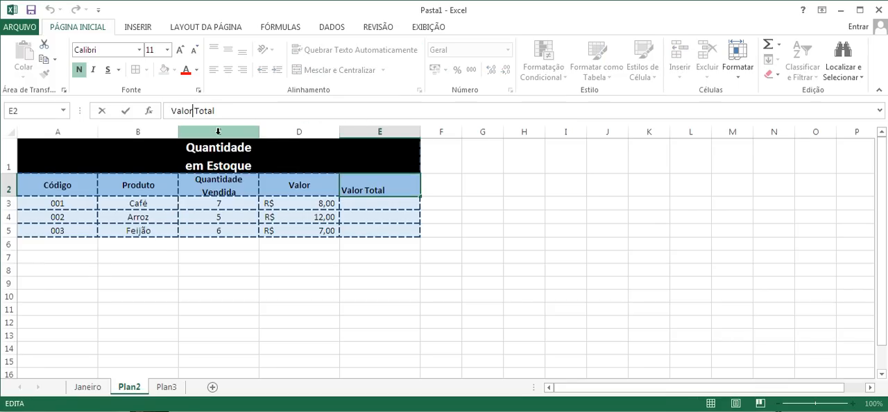
left_click(485, 187)
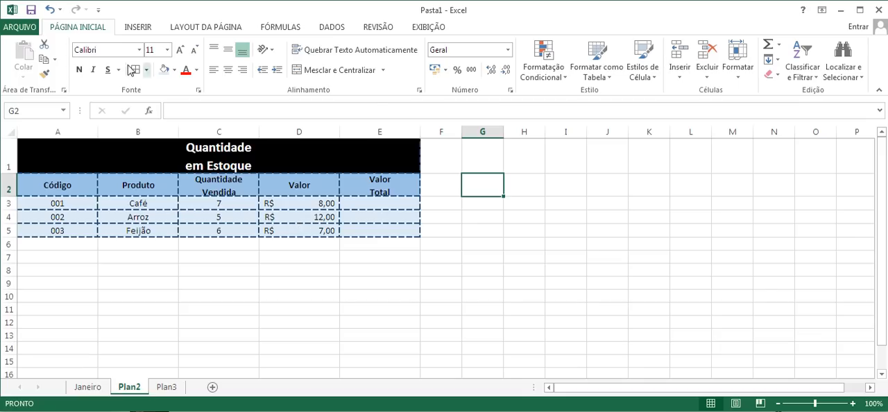
left_click(50, 9)
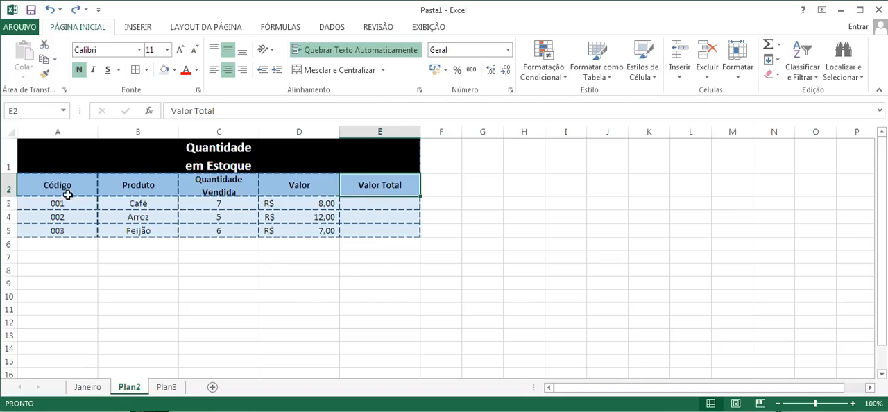
Increase row 2's height slightly to fit the two-line header in C2
left_click_drag(7, 193, 6, 202)
Select the empty cells E3:E5 under the "Valor Total" header
left_click_drag(367, 208, 367, 237)
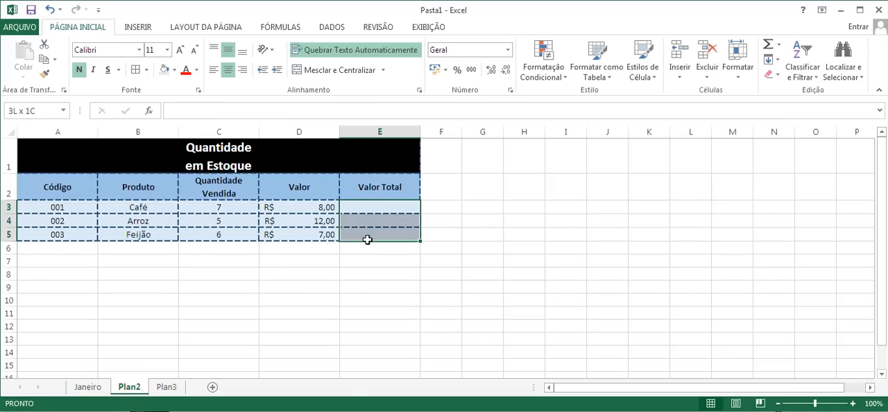